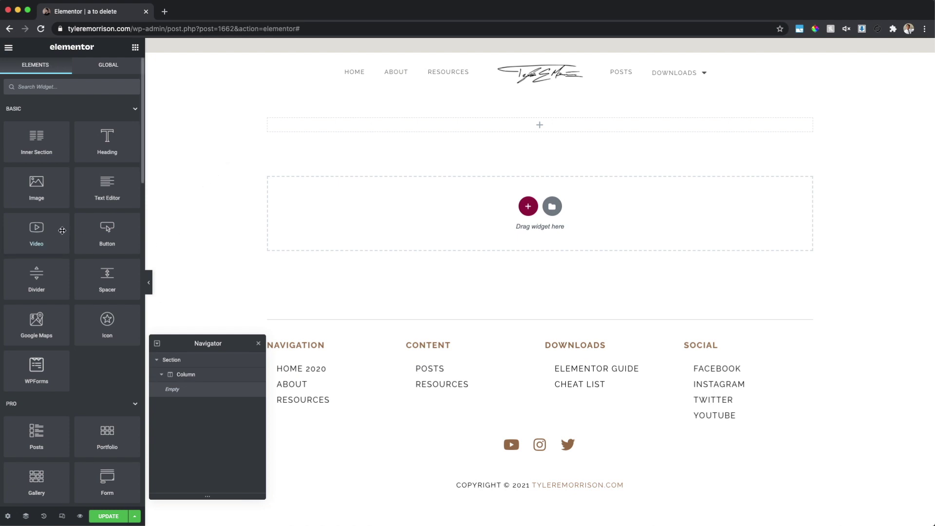
Drag a Video widget into the empty section to show the default YouTube placeholder.
left_click_drag(38, 236, 514, 135)
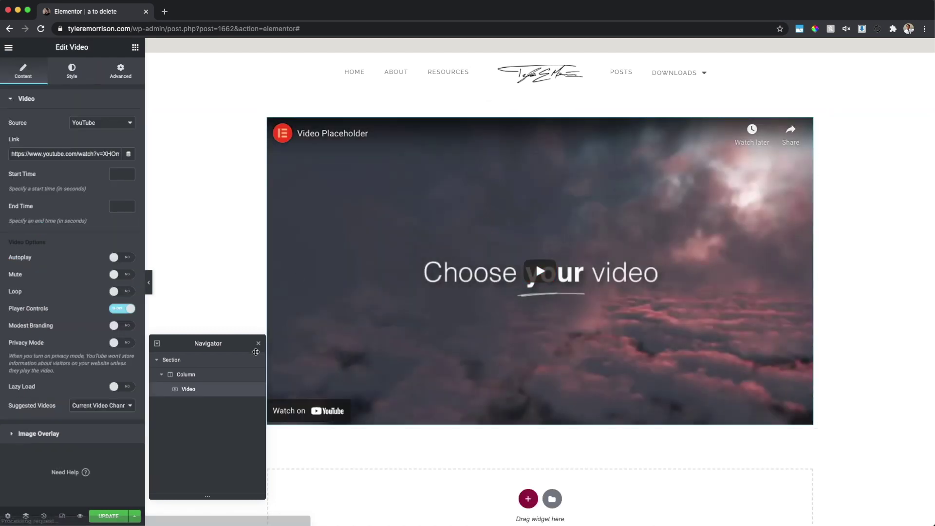
Close the Navigator and expand the Mask section in the video's Advanced settings.
left_click(259, 345)
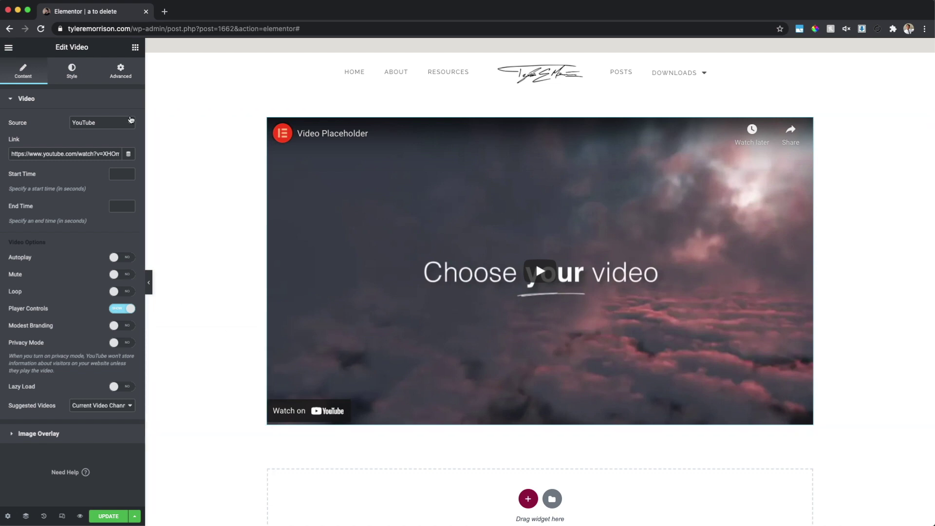
left_click(122, 73)
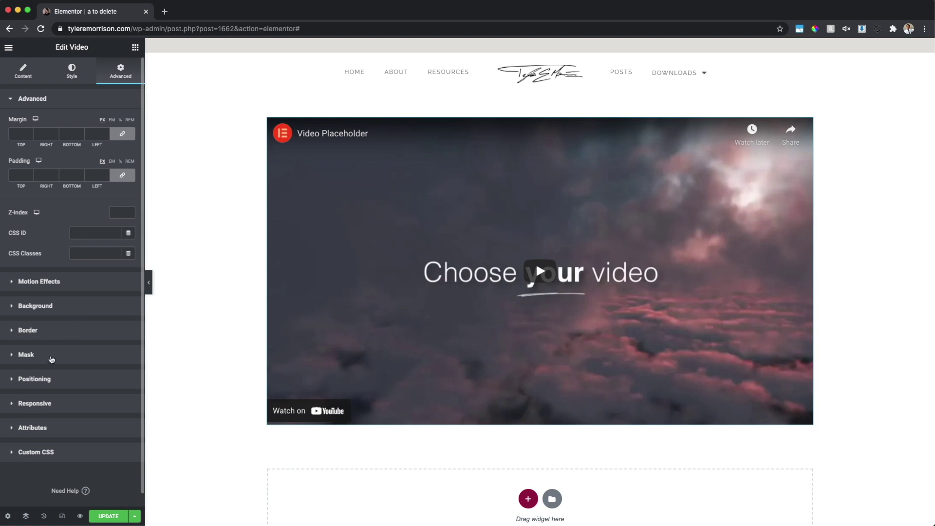
left_click(52, 360)
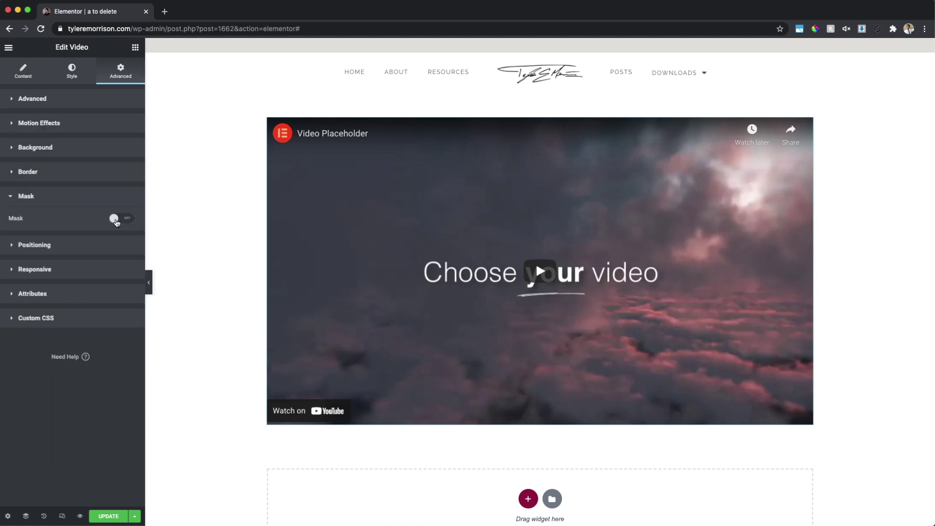
Switch the video's mask on and cut it into the Flower shape.
left_click(115, 219)
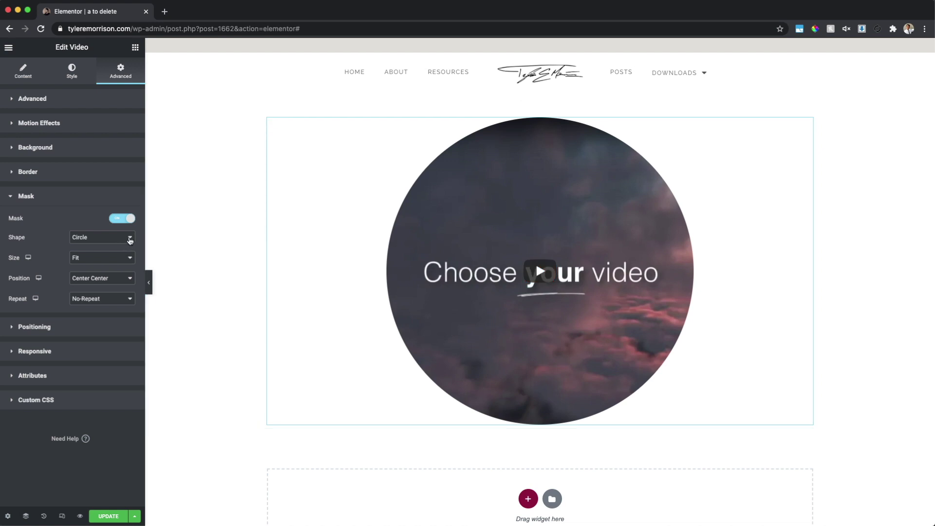
left_click(130, 239)
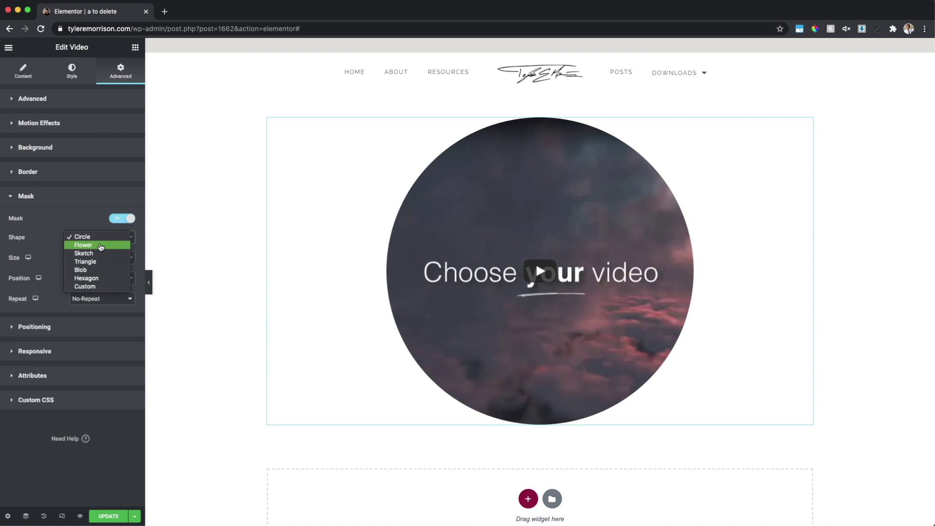
left_click(101, 247)
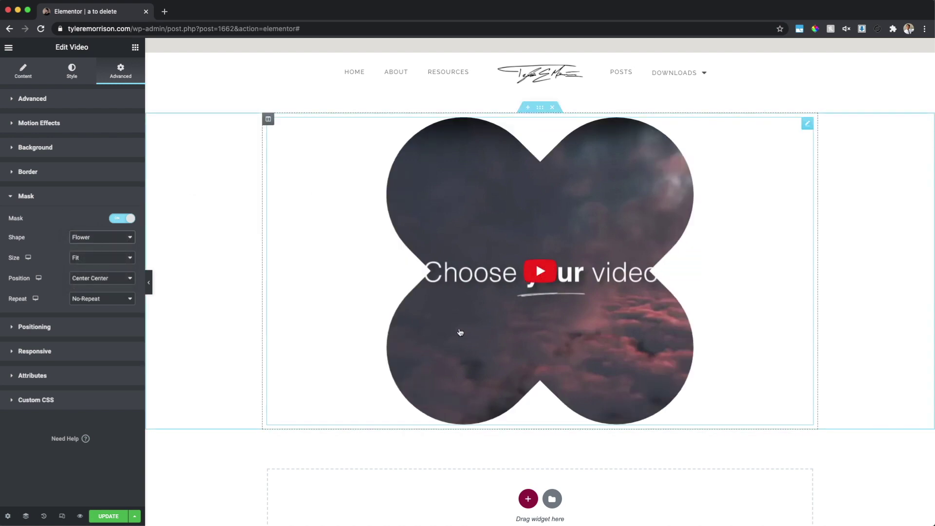
Try the Sketch, Triangle and Blob mask shapes on the video in turn.
left_click(107, 236)
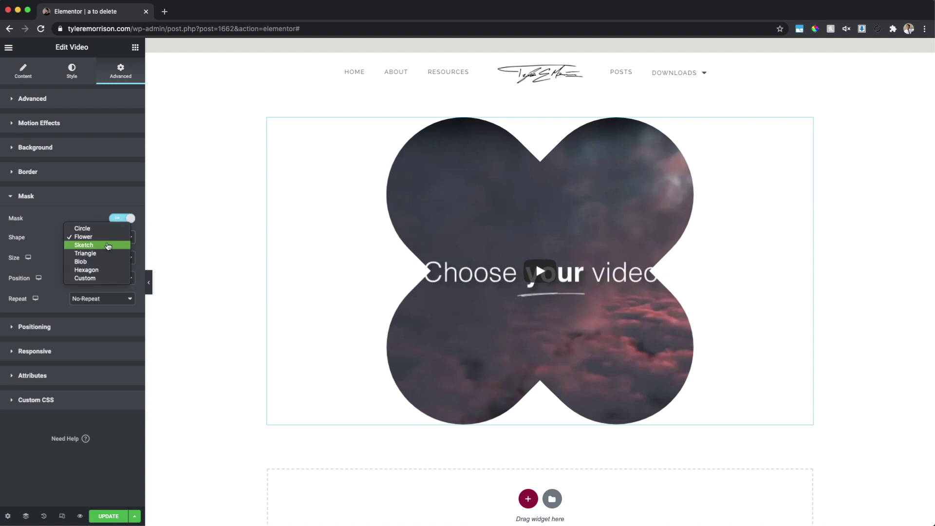
left_click(107, 247)
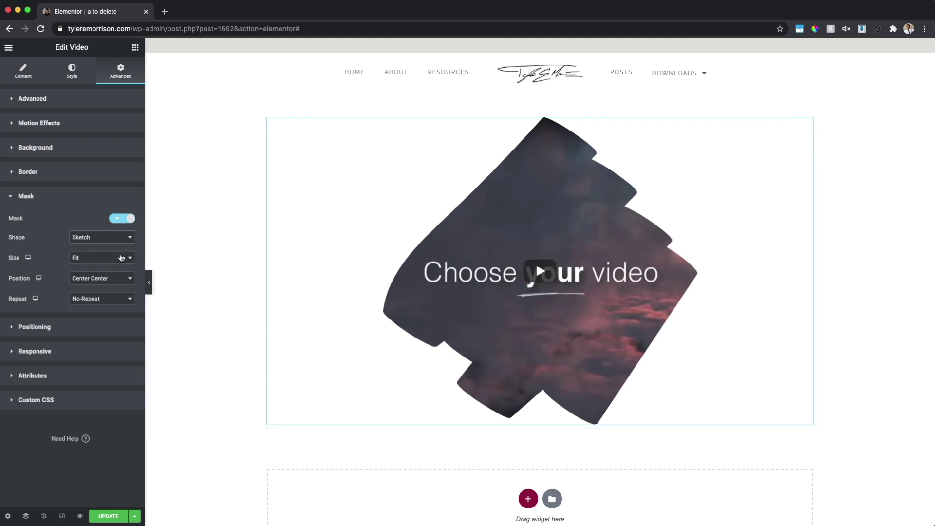
left_click(106, 235)
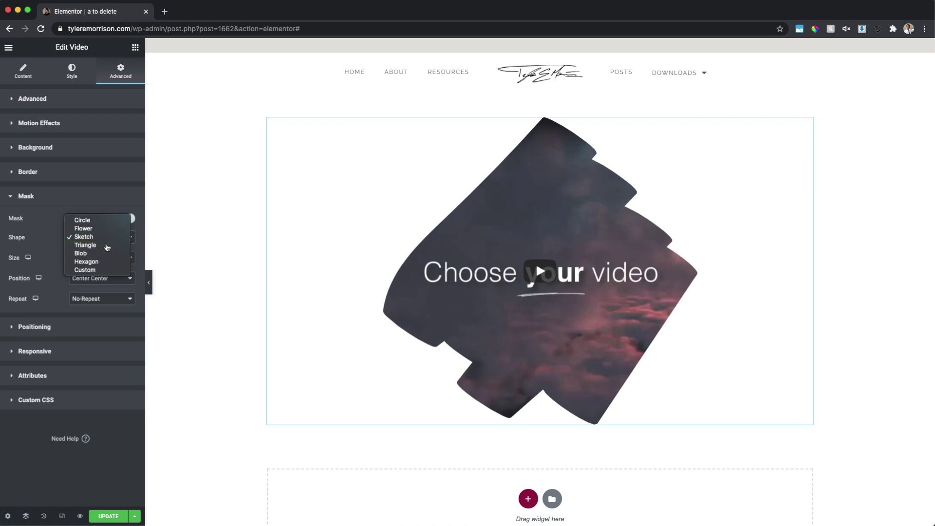
left_click(106, 247)
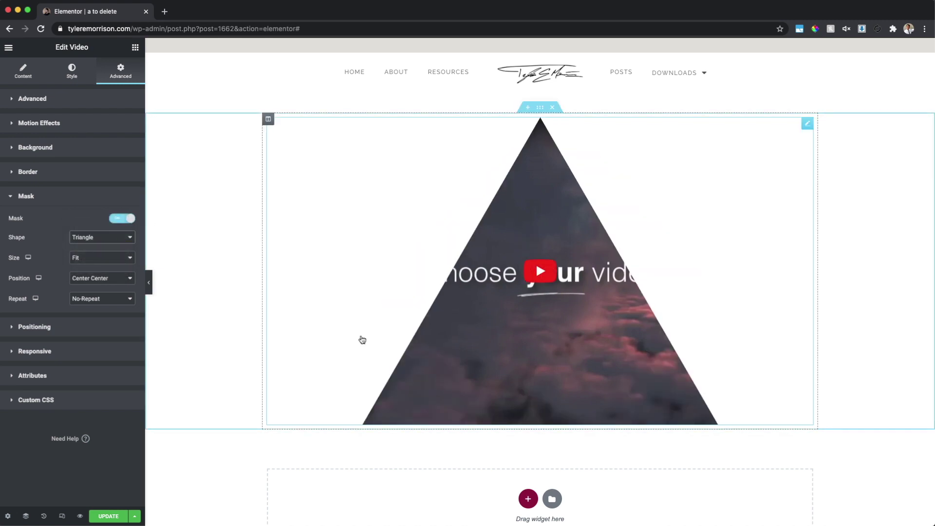
left_click(109, 241)
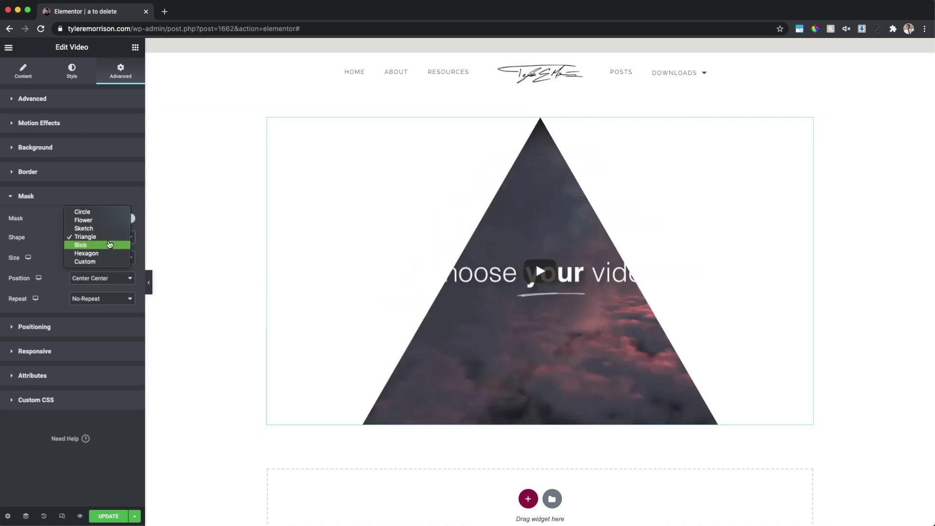
left_click(110, 247)
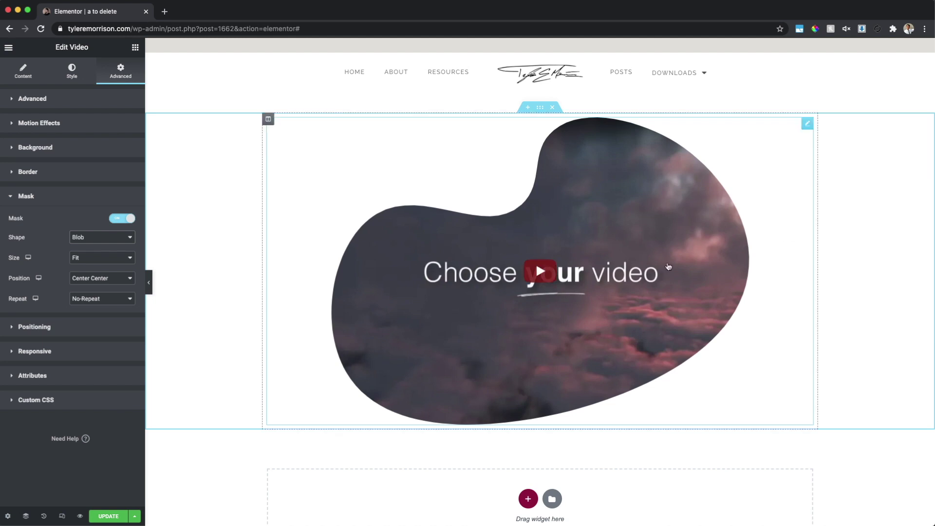
left_click(123, 242)
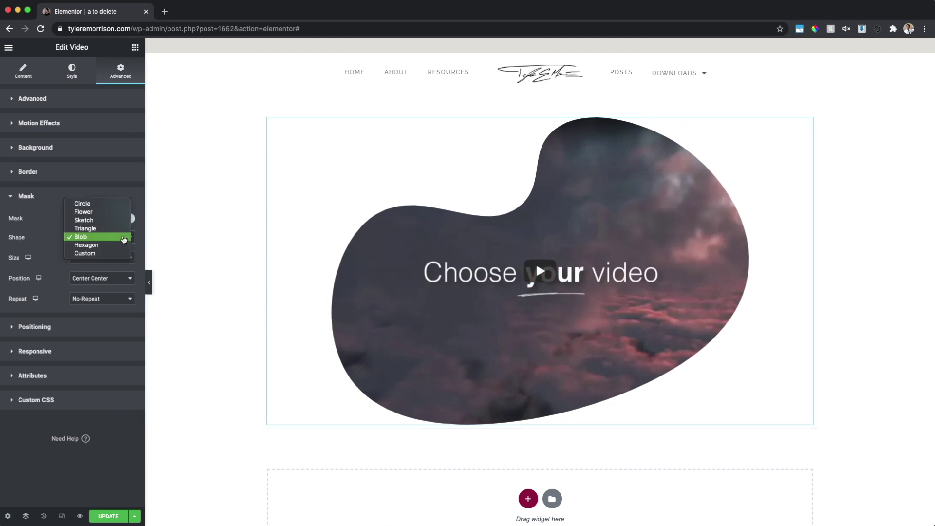
Change the video's mask shape to Hexagon.
left_click(125, 247)
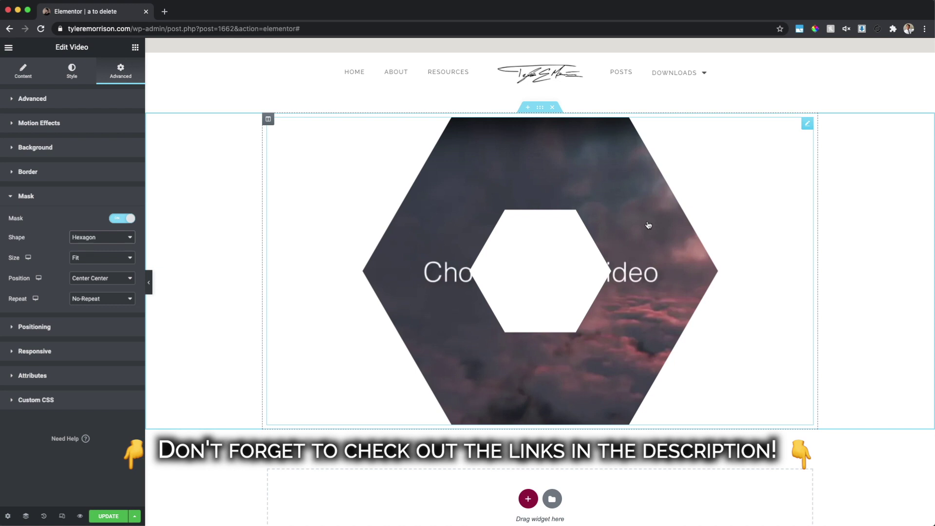
left_click(105, 239)
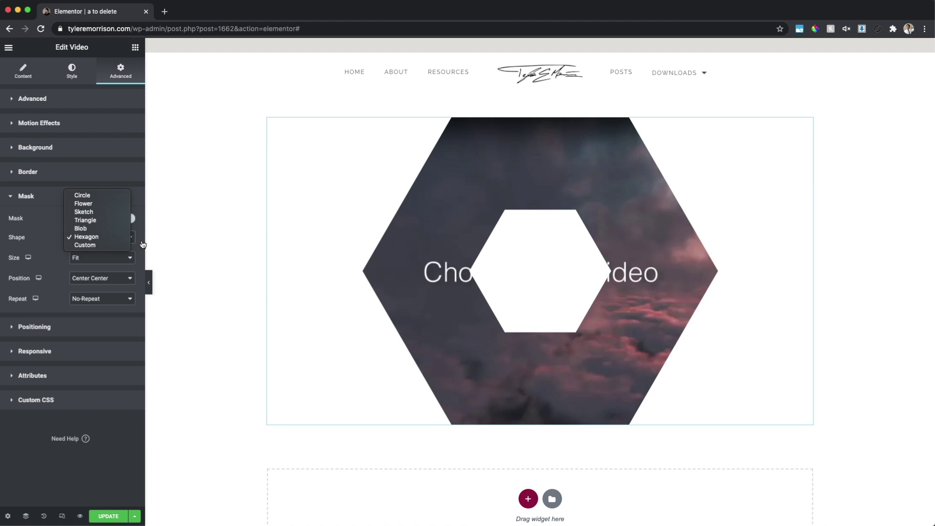
left_click(143, 244)
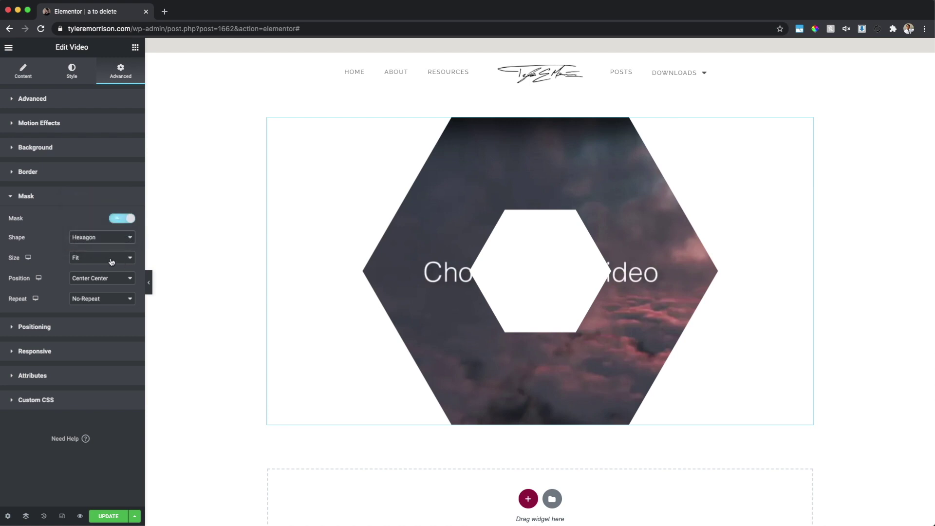
left_click(103, 237)
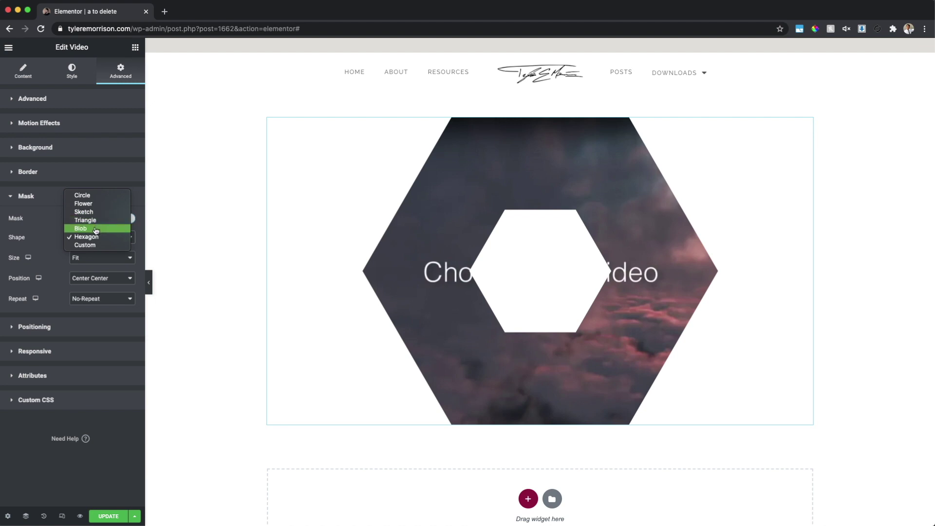
Switch the mask back to Blob and set its size to Fill.
left_click(95, 229)
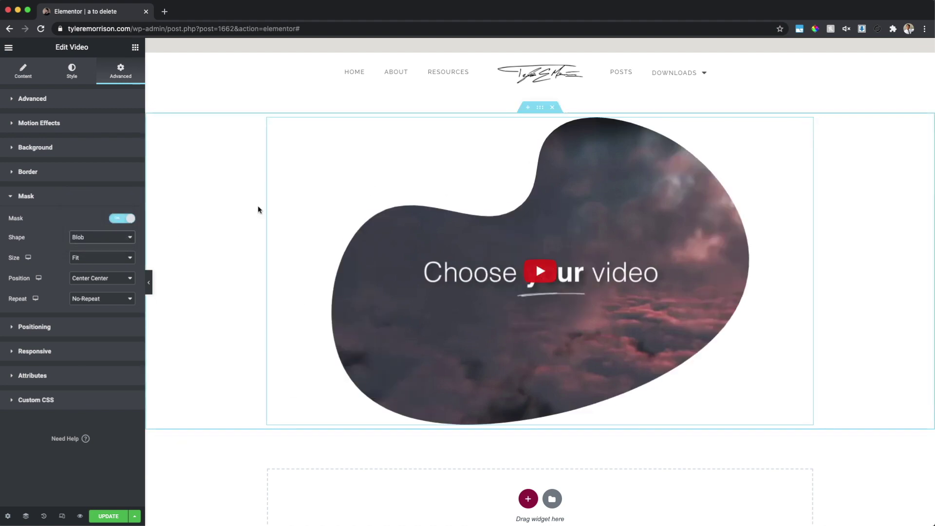
left_click(103, 261)
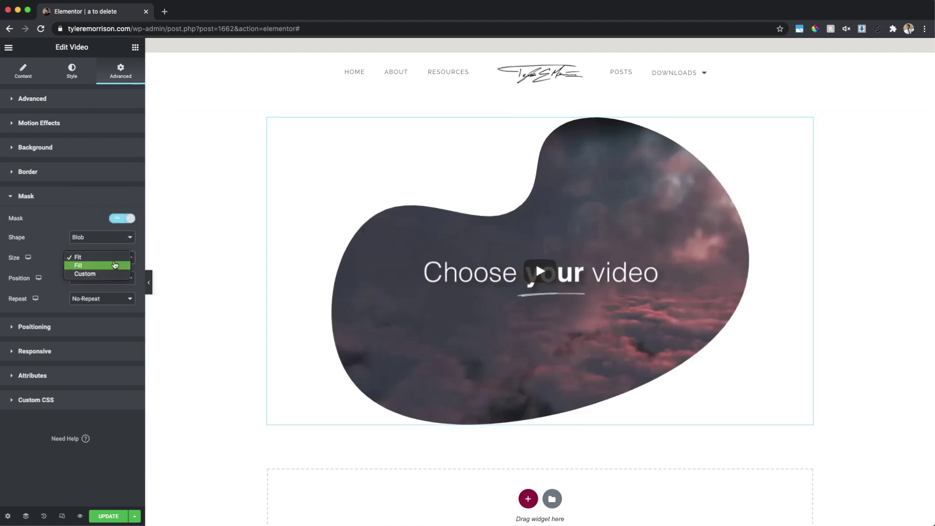
left_click(113, 267)
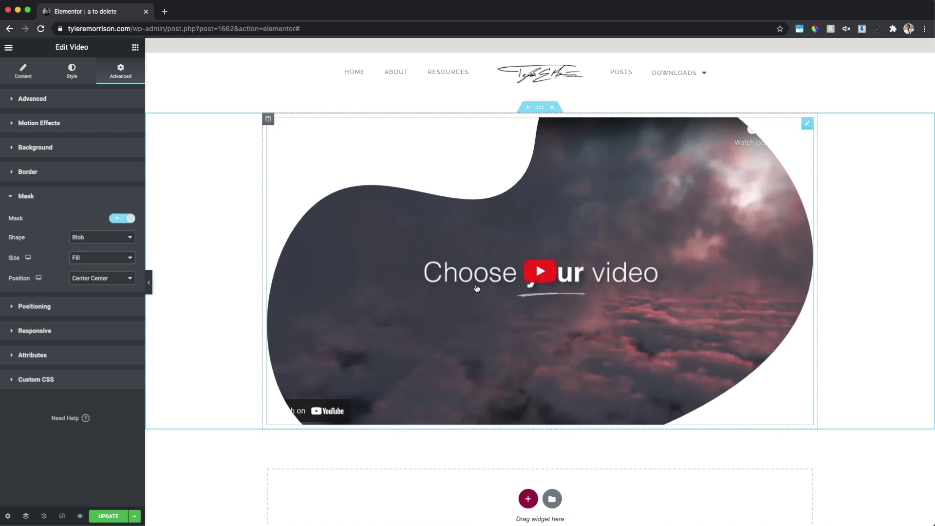
Try a Custom mask scale of 155, then return the mask size to Fit.
left_click(107, 258)
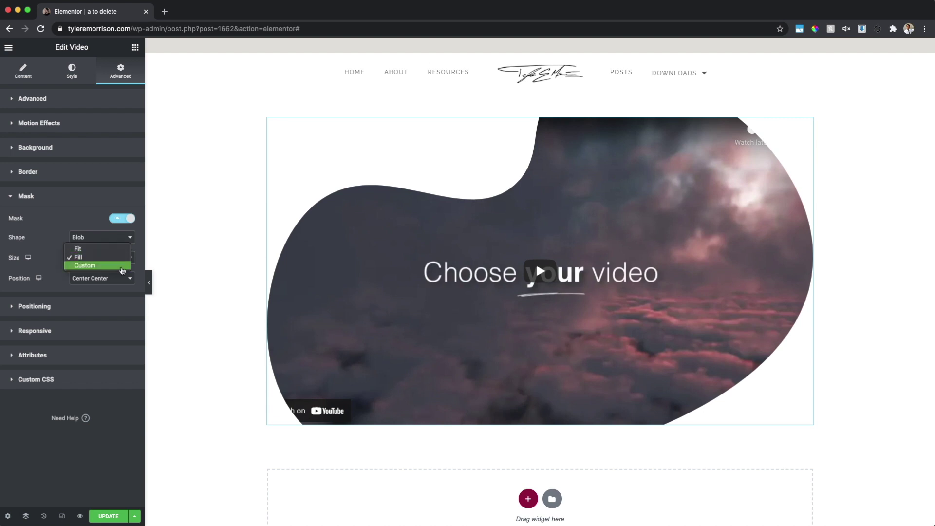
left_click(104, 265)
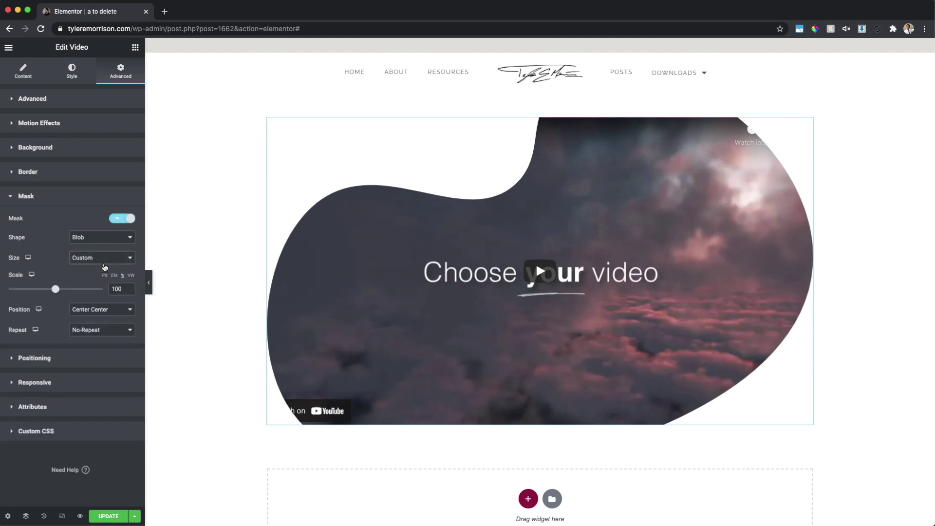
left_click_drag(60, 292, 91, 290)
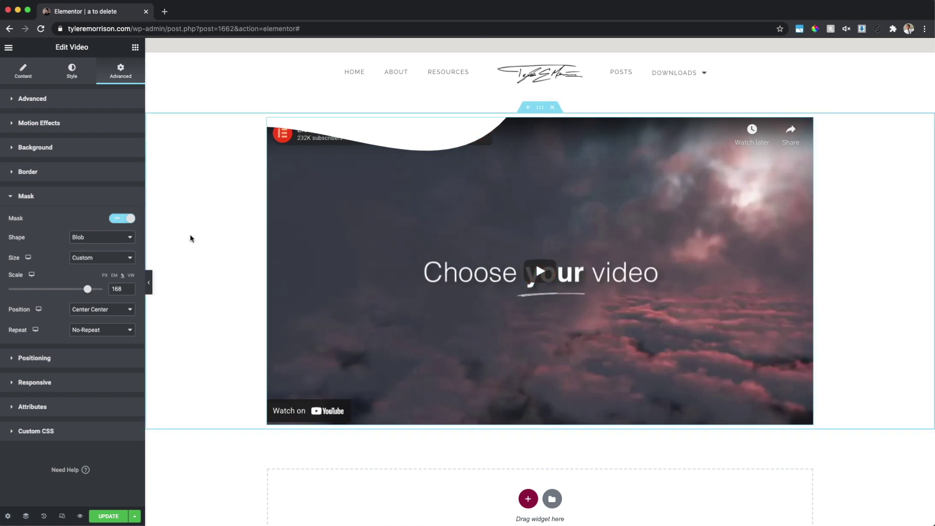
left_click_drag(88, 290, 81, 290)
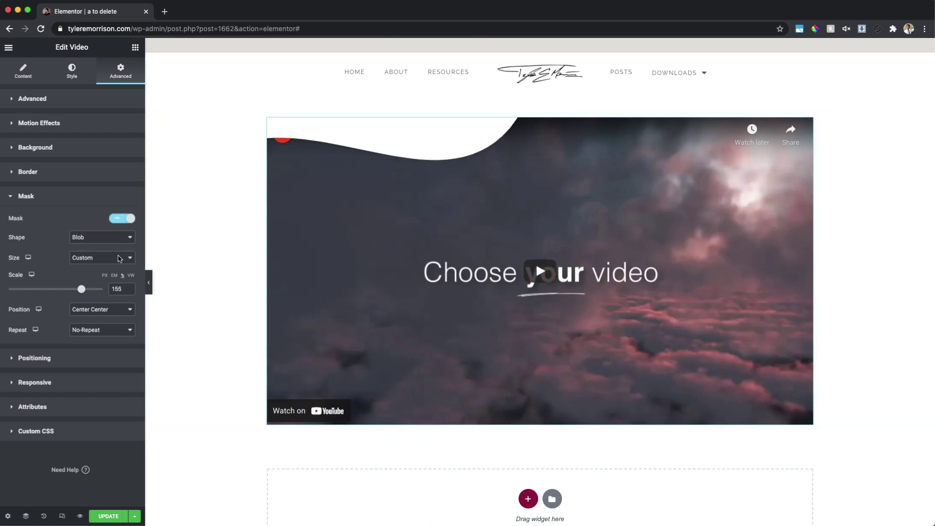
left_click(104, 257)
left_click(107, 241)
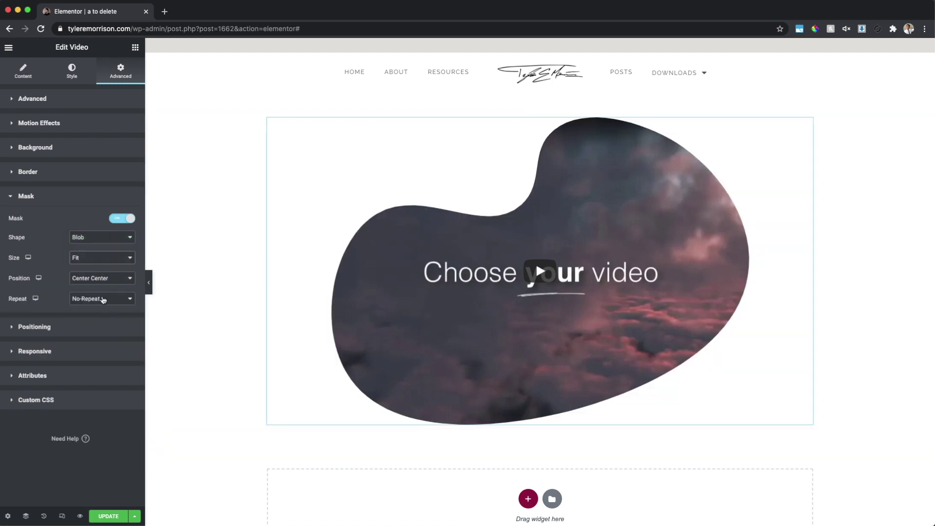
Set Mask Repeat to No-Repeat and play the clouds video inside the single blob.
left_click(103, 300)
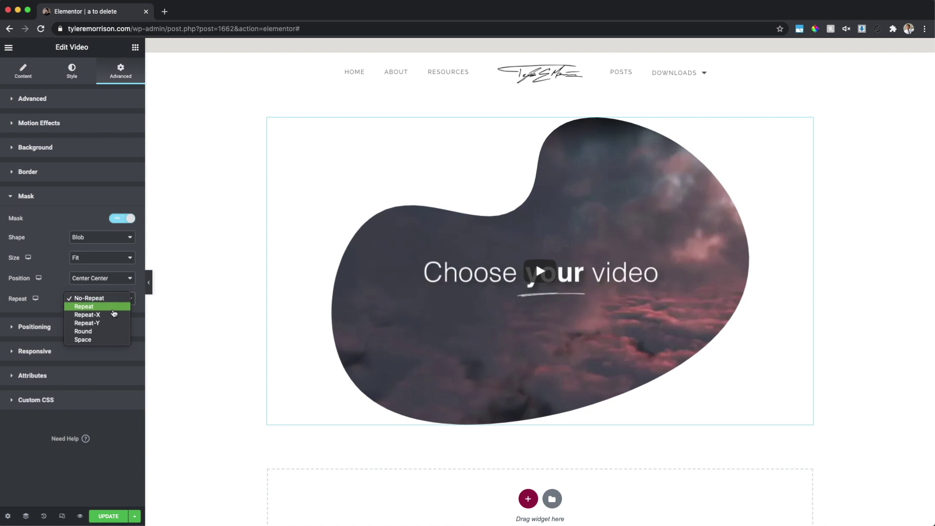
left_click(118, 306)
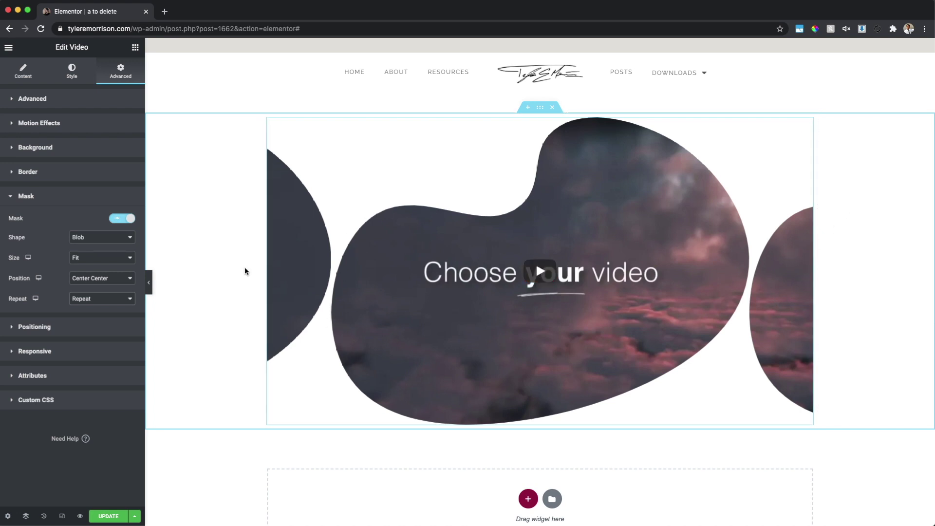
left_click(124, 299)
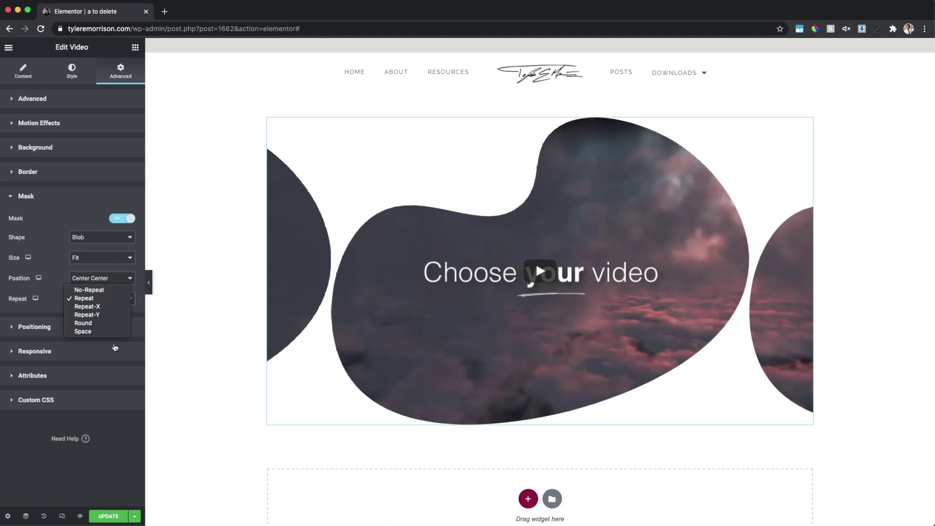
left_click(89, 290)
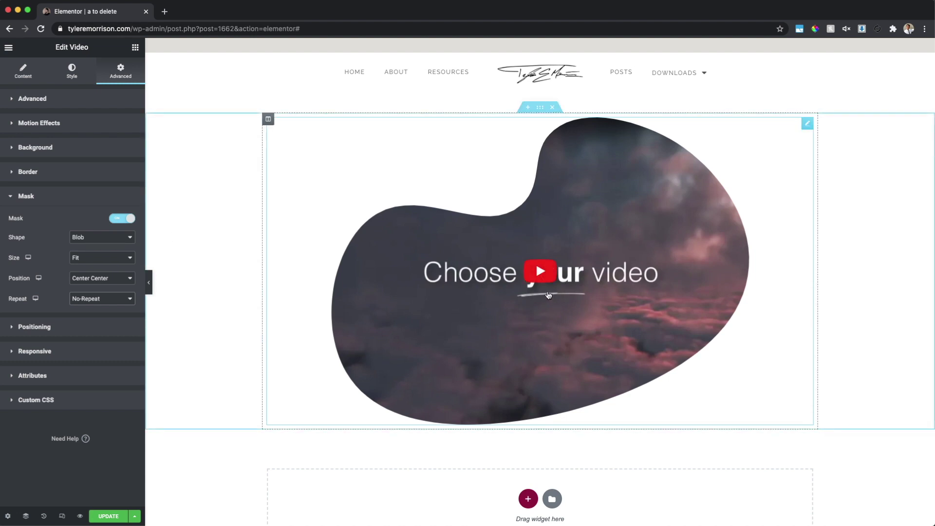
left_click(544, 272)
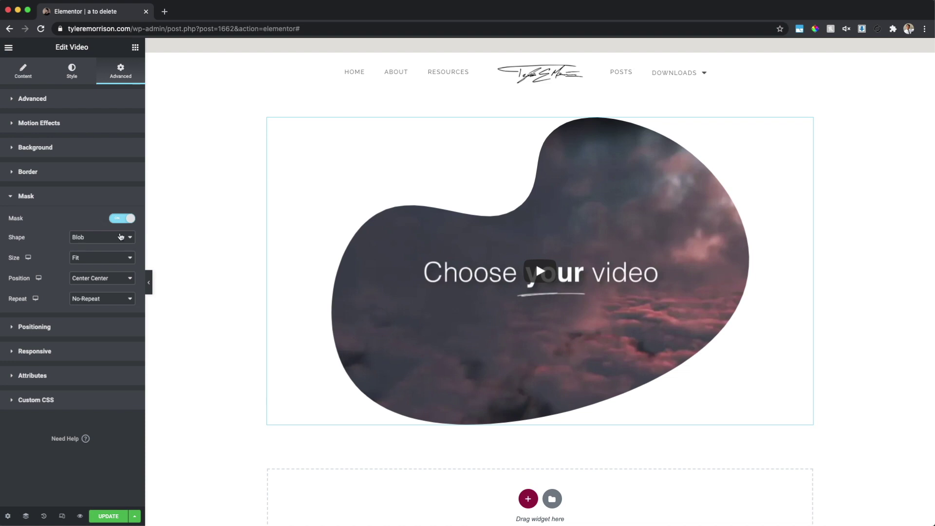
left_click(132, 239)
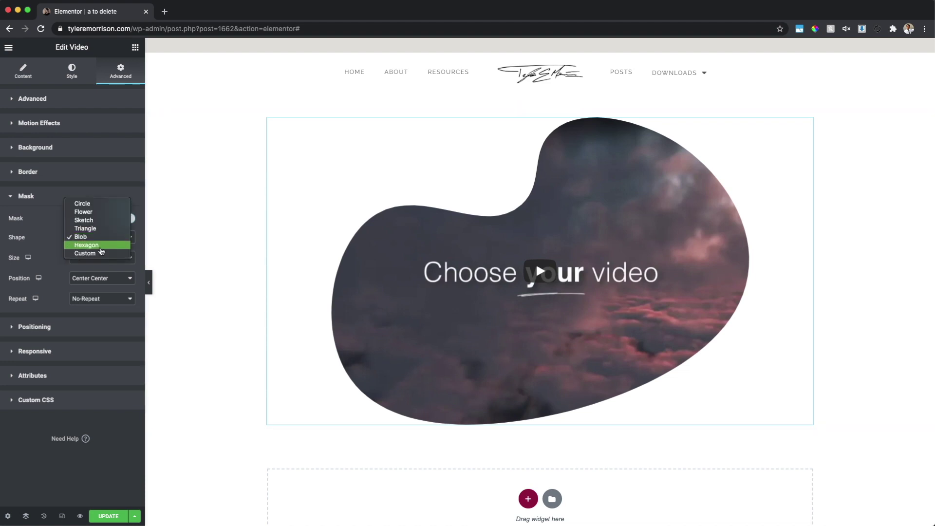
Switch the video's mask shape to Custom to use an image.
left_click(103, 253)
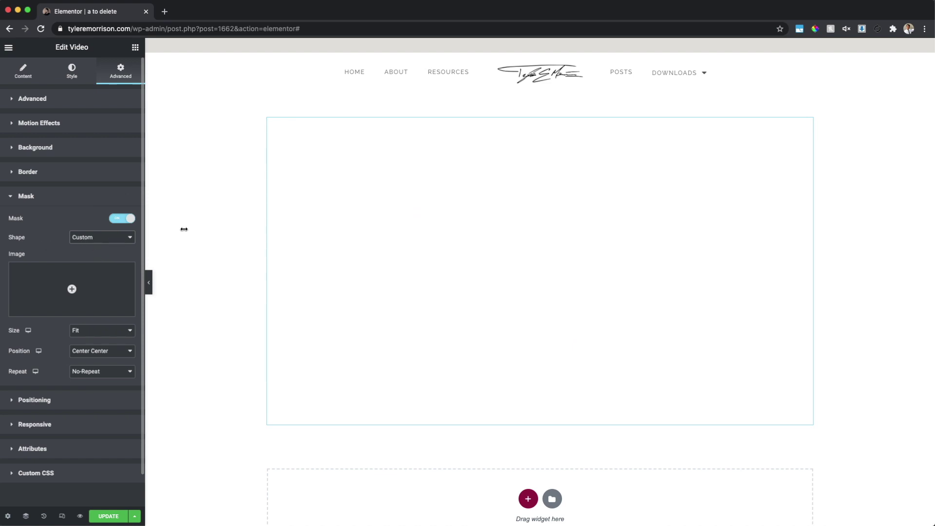
mouse_move(46, 266)
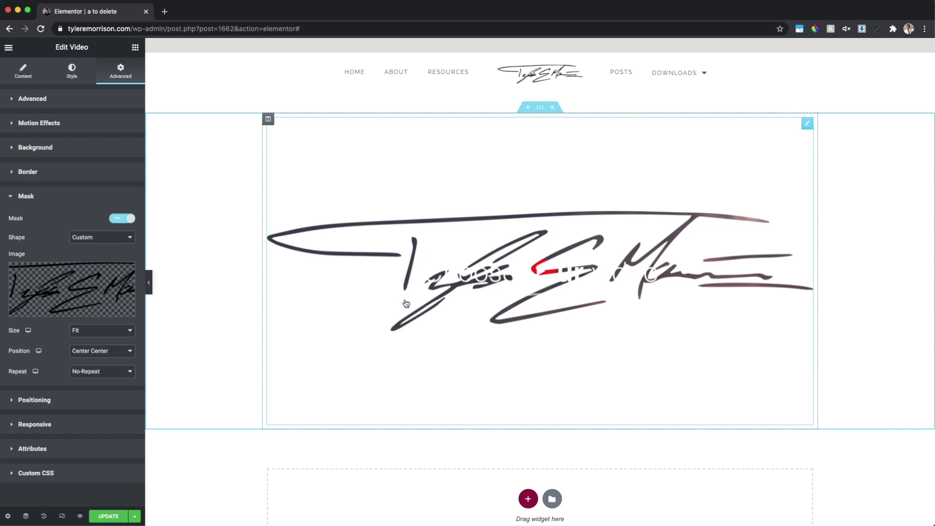
mouse_move(60, 286)
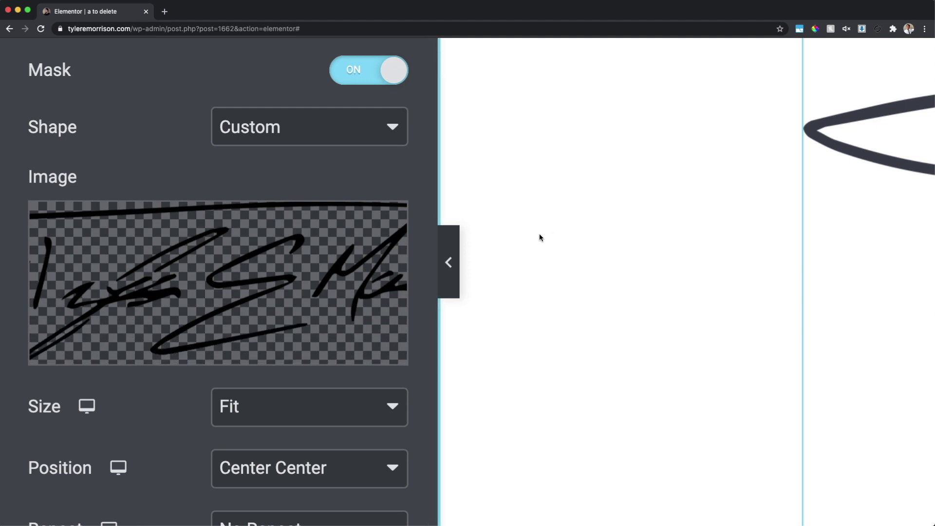
mouse_move(163, 268)
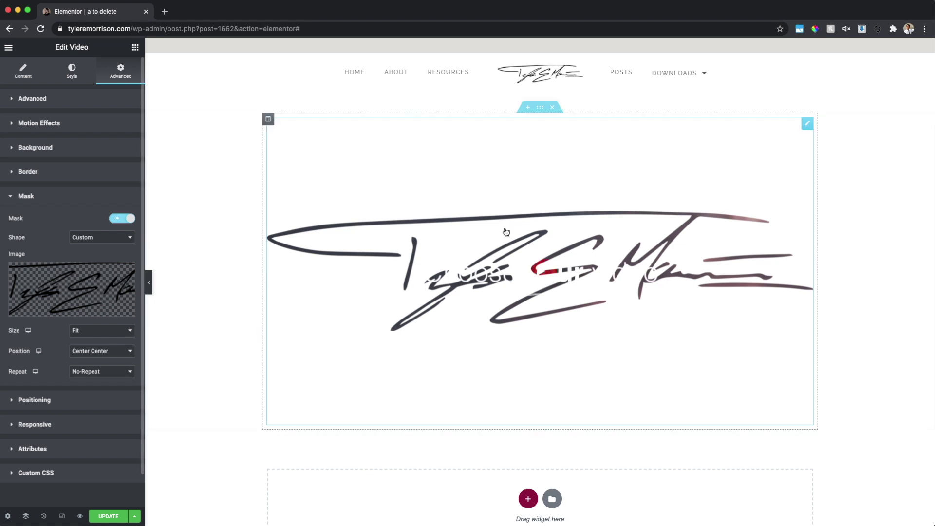
left_click(101, 332)
Set the signature mask size to Custom with a scale of 71.
left_click(104, 347)
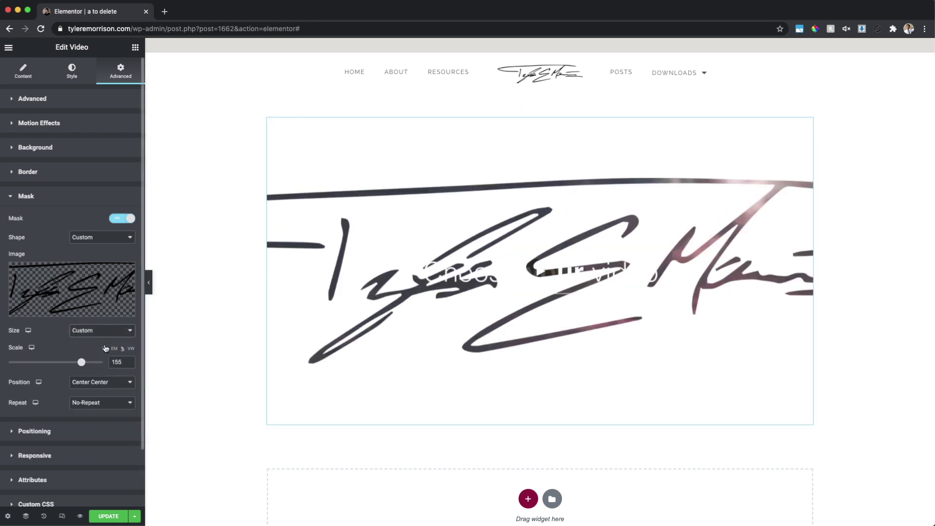
left_click_drag(85, 361, 43, 364)
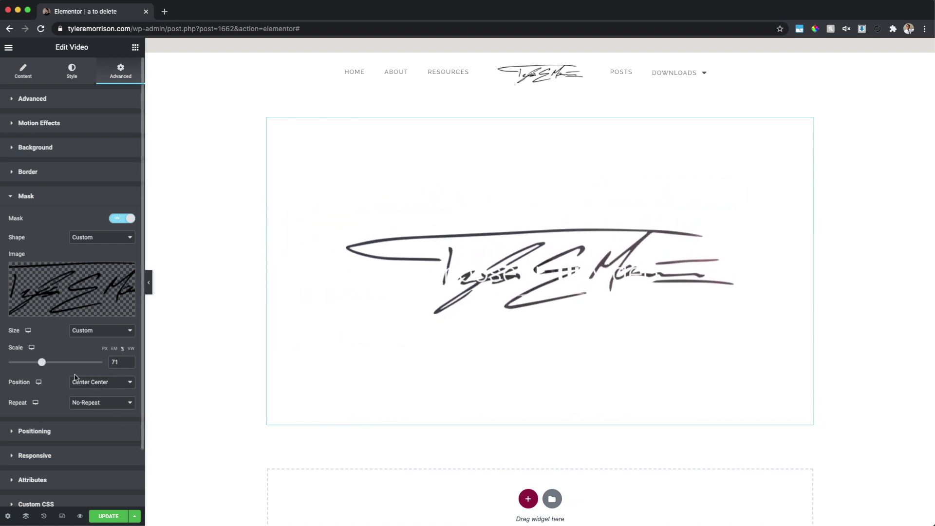
left_click(102, 385)
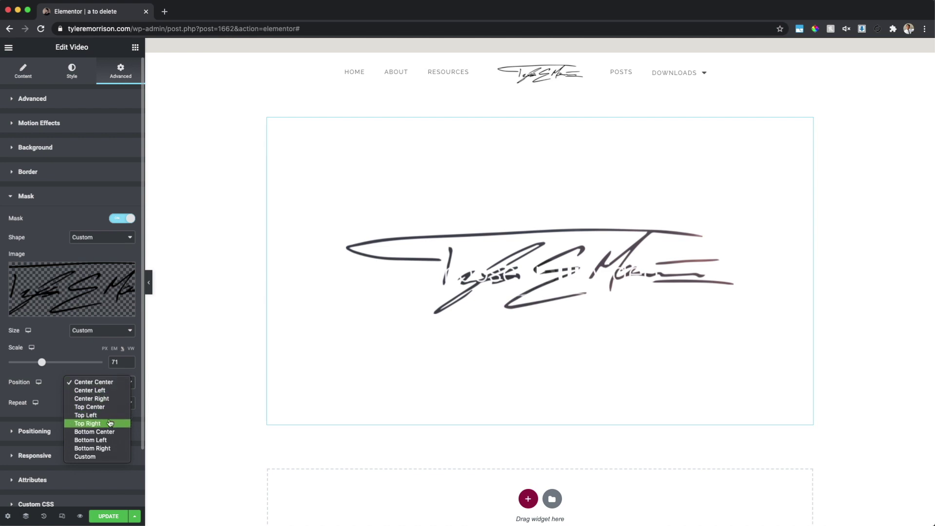
Give the signature mask a Custom position at X 50 and Y 16.
left_click(111, 460)
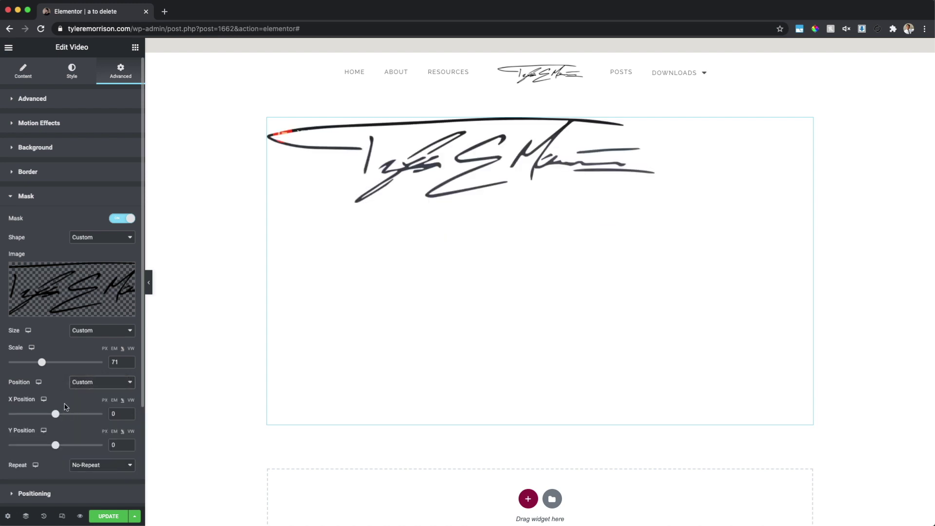
mouse_move(56, 415)
left_mouse_down()
mouse_move(90, 414)
mouse_move(68, 414)
mouse_move(89, 414)
mouse_move(79, 414)
left_mouse_up()
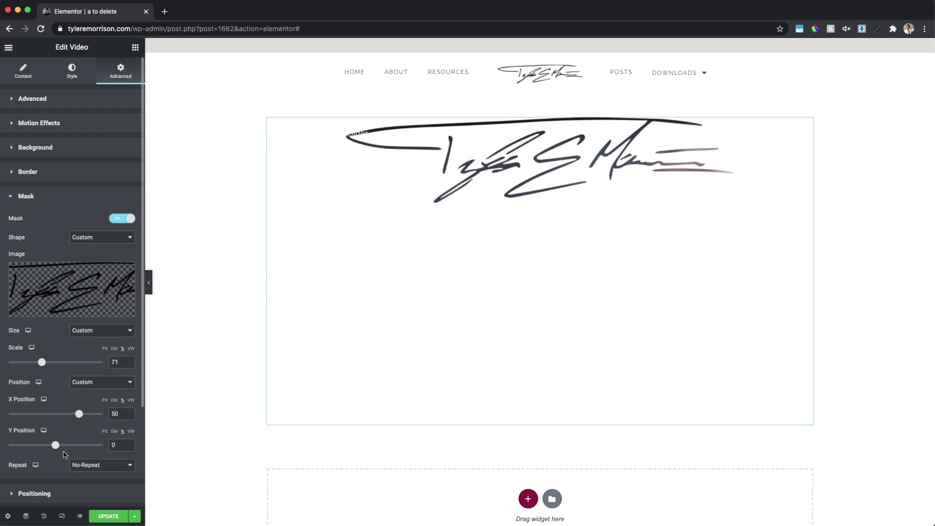
left_click_drag(56, 445, 69, 445)
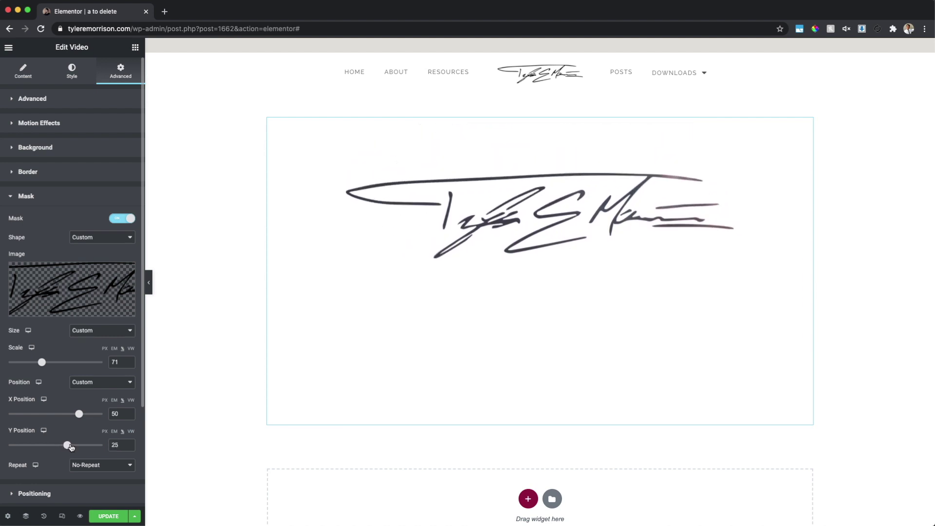
mouse_move(68, 445)
left_mouse_down()
mouse_move(84, 445)
mouse_move(63, 445)
left_mouse_up()
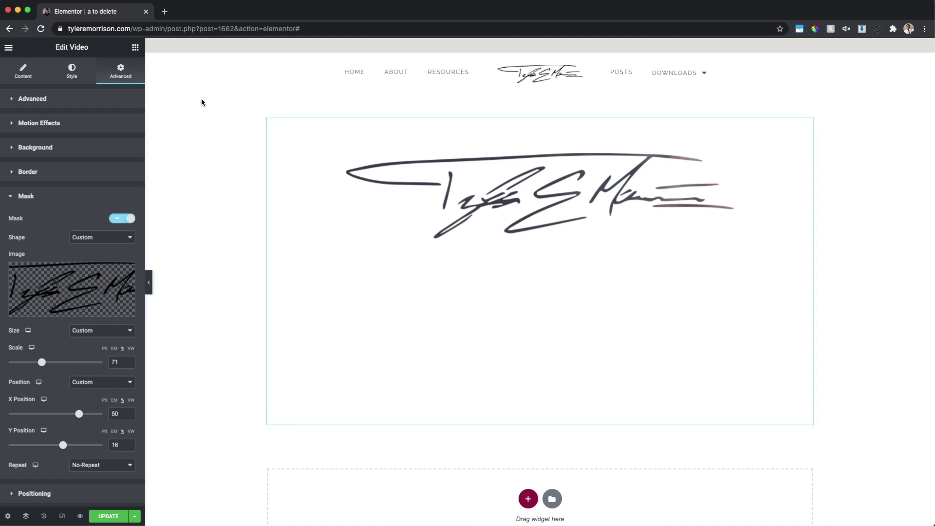
Turn on Autoplay, Play On Mobile, Mute and Loop for the clouds video, and hide Player Controls.
left_click(24, 76)
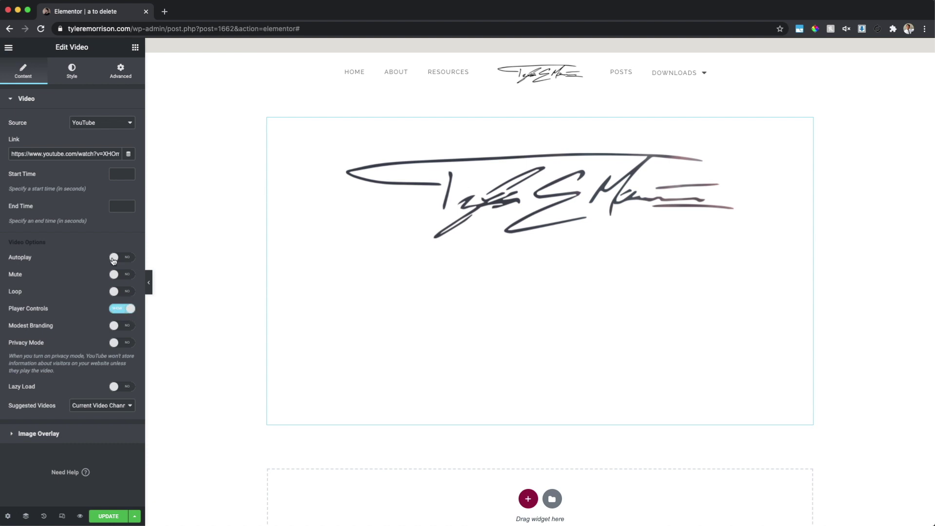
left_click(116, 261)
left_click(121, 275)
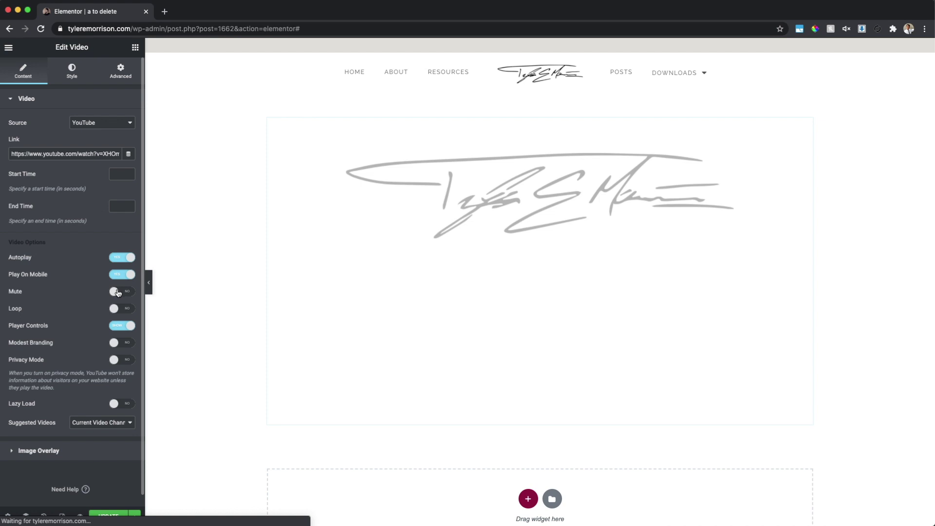
left_click(116, 292)
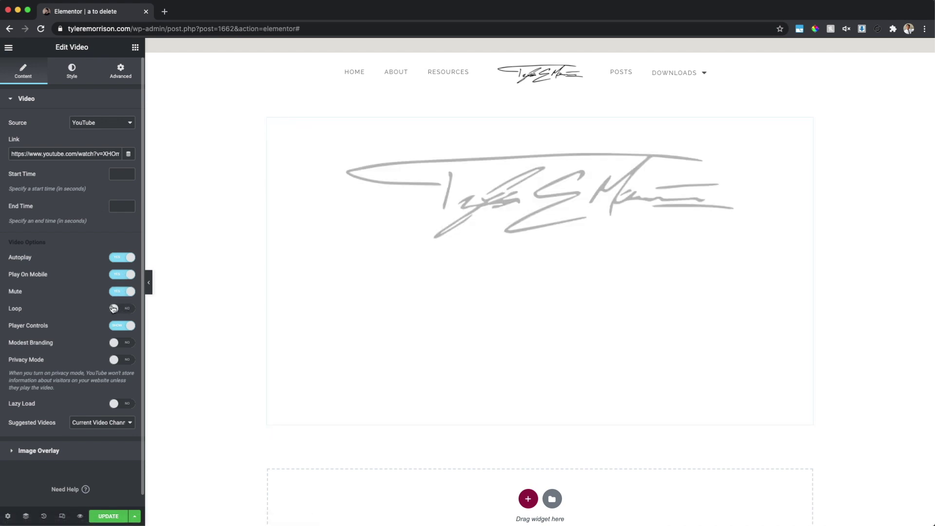
left_click(122, 308)
left_click(129, 326)
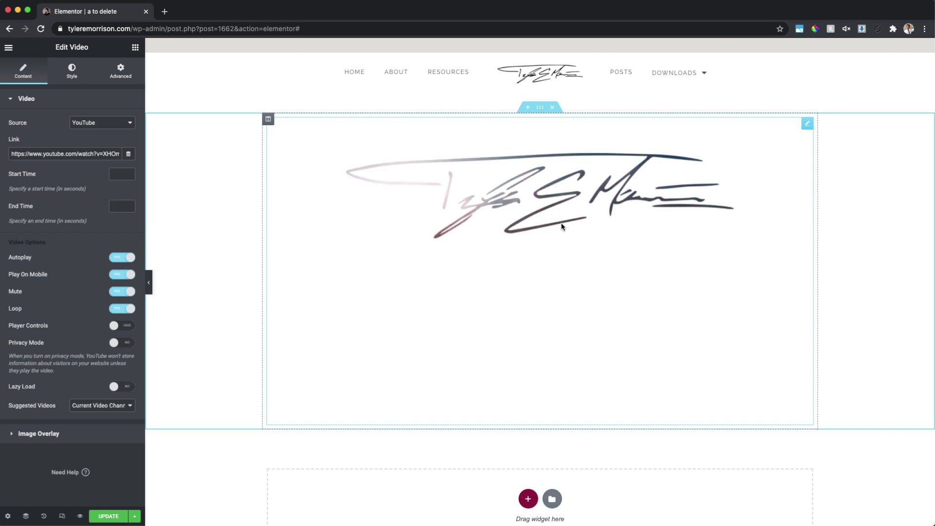
Paste the orange 'Click here' Button widget below the signature-masked video.
key("ctrl+v")
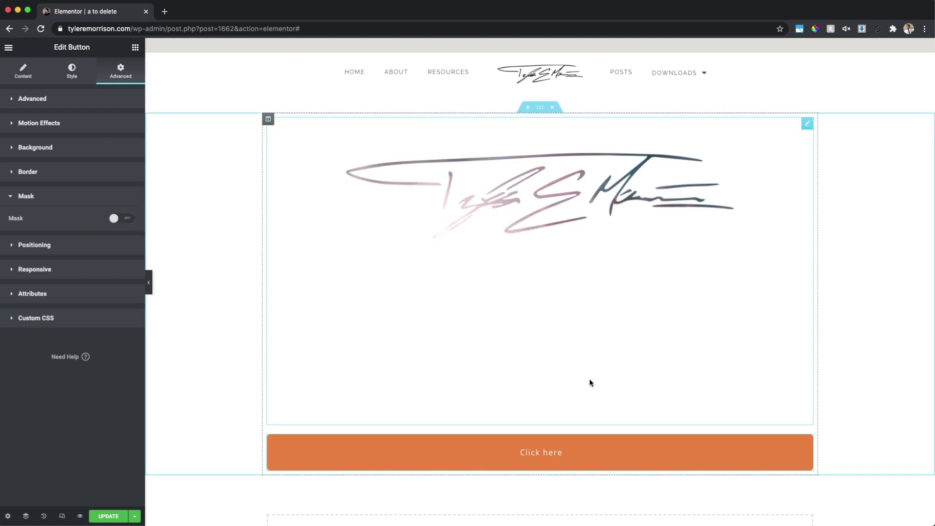
scroll(737, 426, "down", 2)
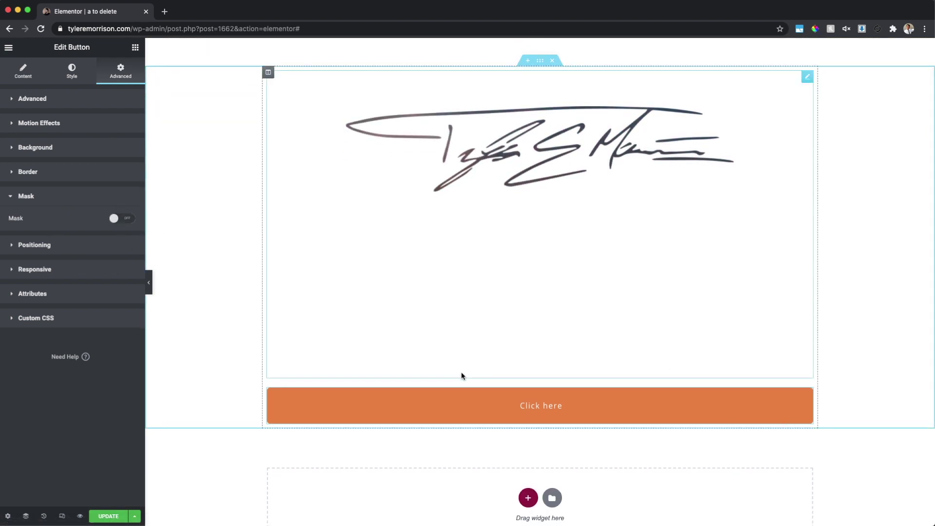
mouse_move(787, 405)
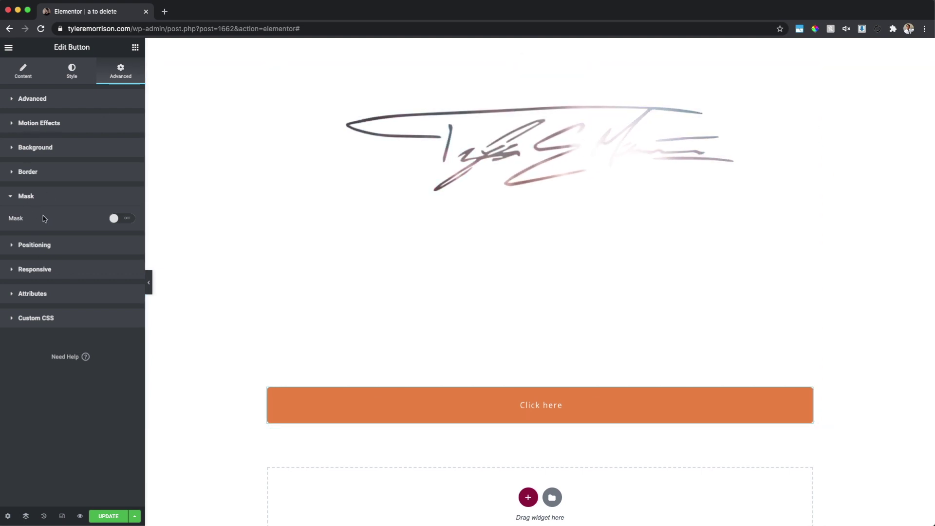
Mask the Click here button as a Blob with Custom size, scaling it down to about 10.
left_click(113, 220)
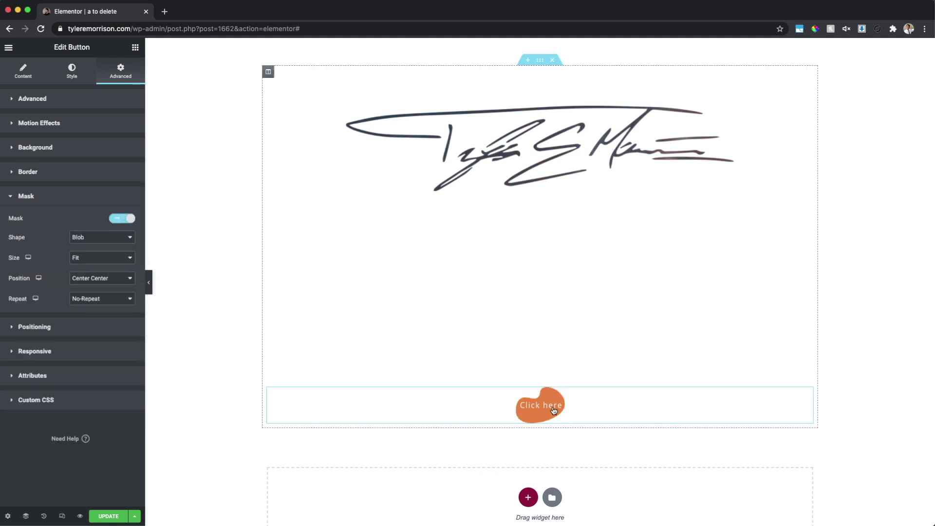
left_click(100, 257)
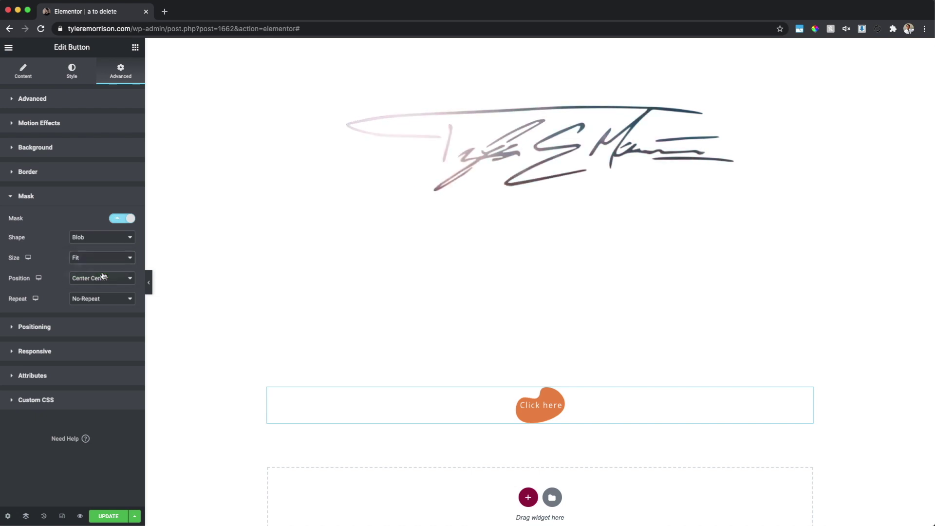
left_click(103, 276)
left_click_drag(55, 291, 19, 291)
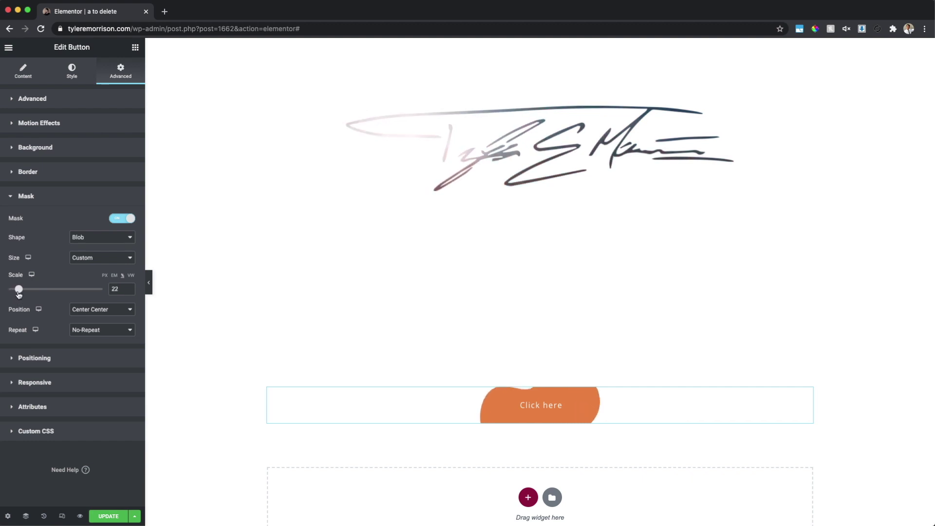
left_click_drag(19, 292, 14, 295)
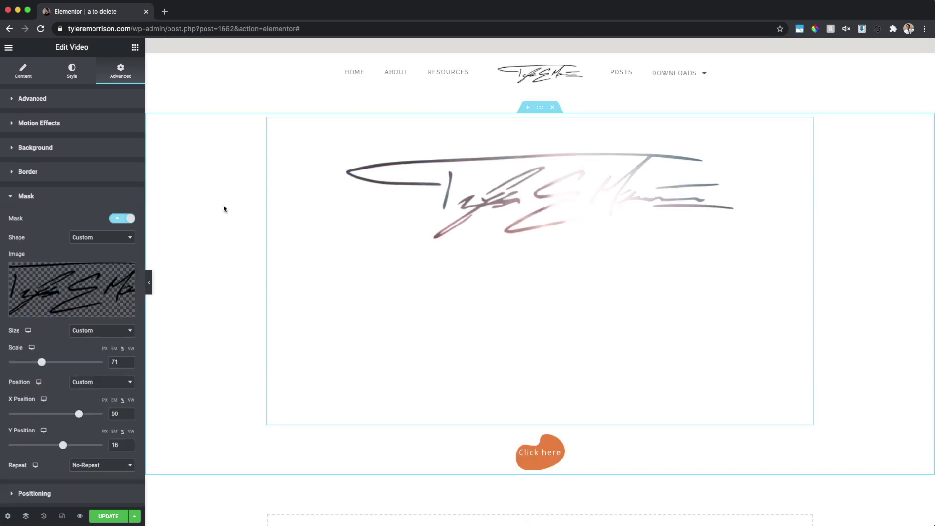